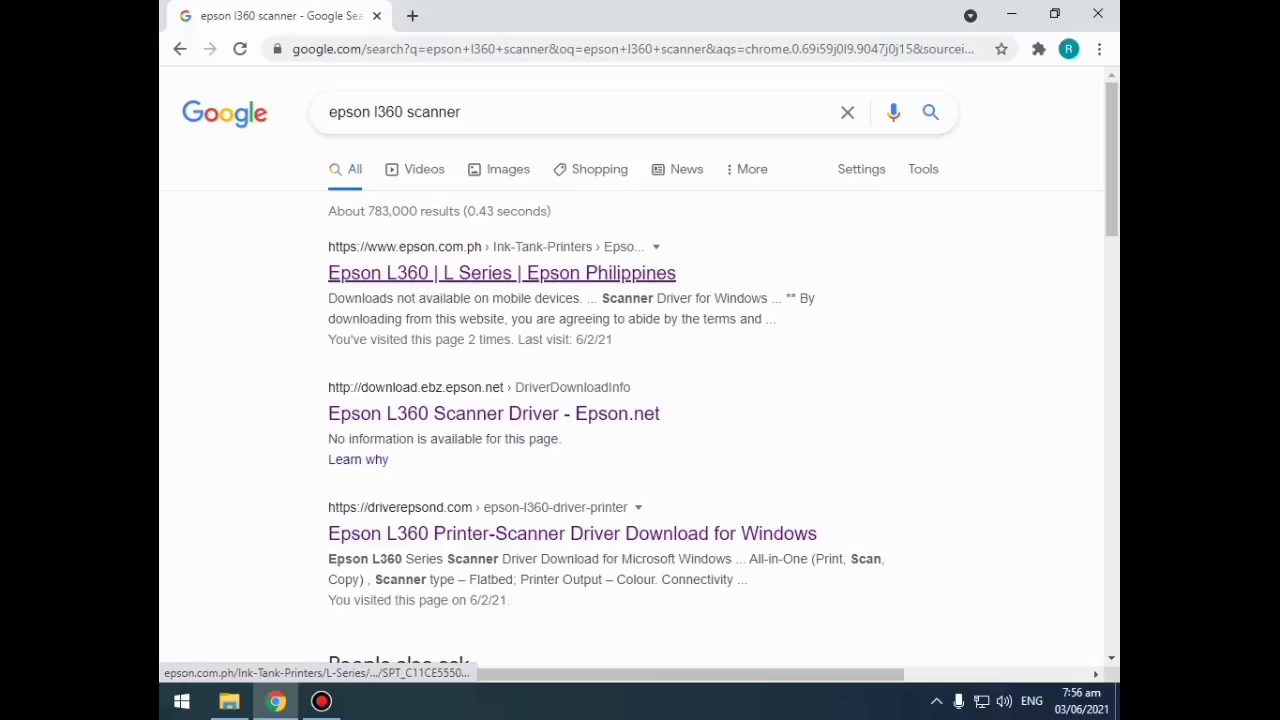
Open the Epson Philippines L360 page from the search results and filter its downloads for Windows 10 64-bit.
click(500, 273)
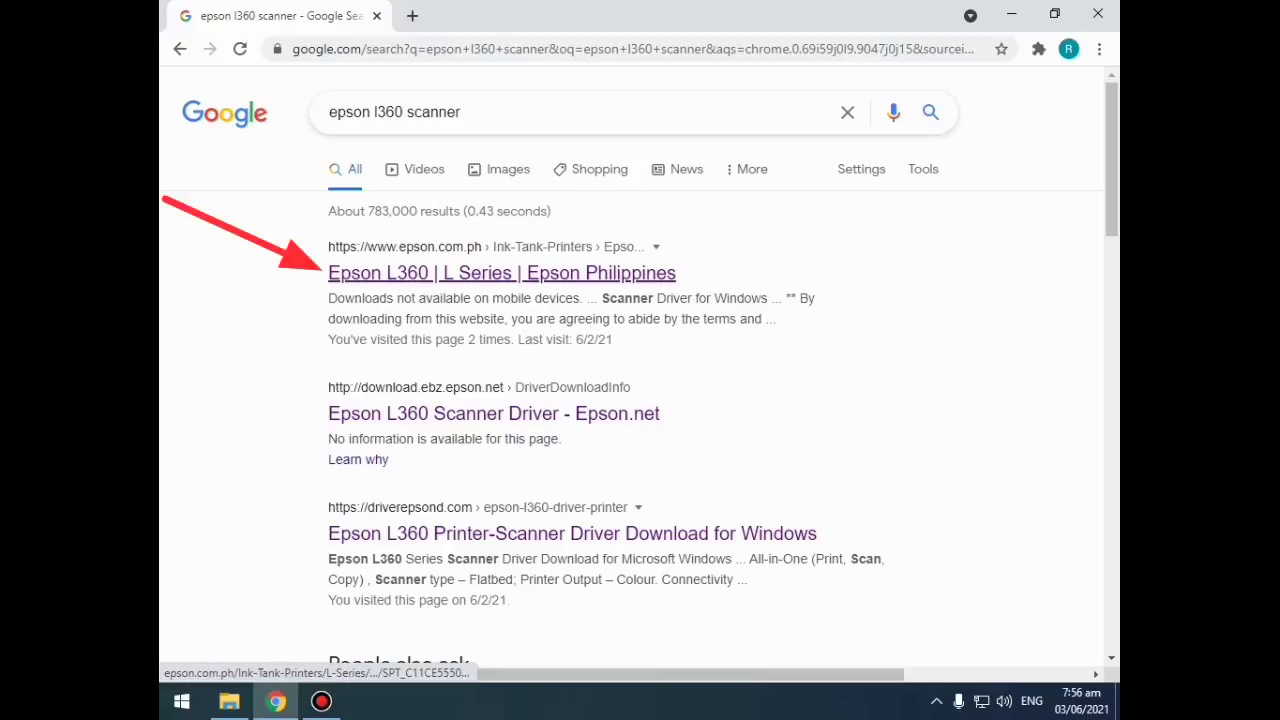
click(500, 273)
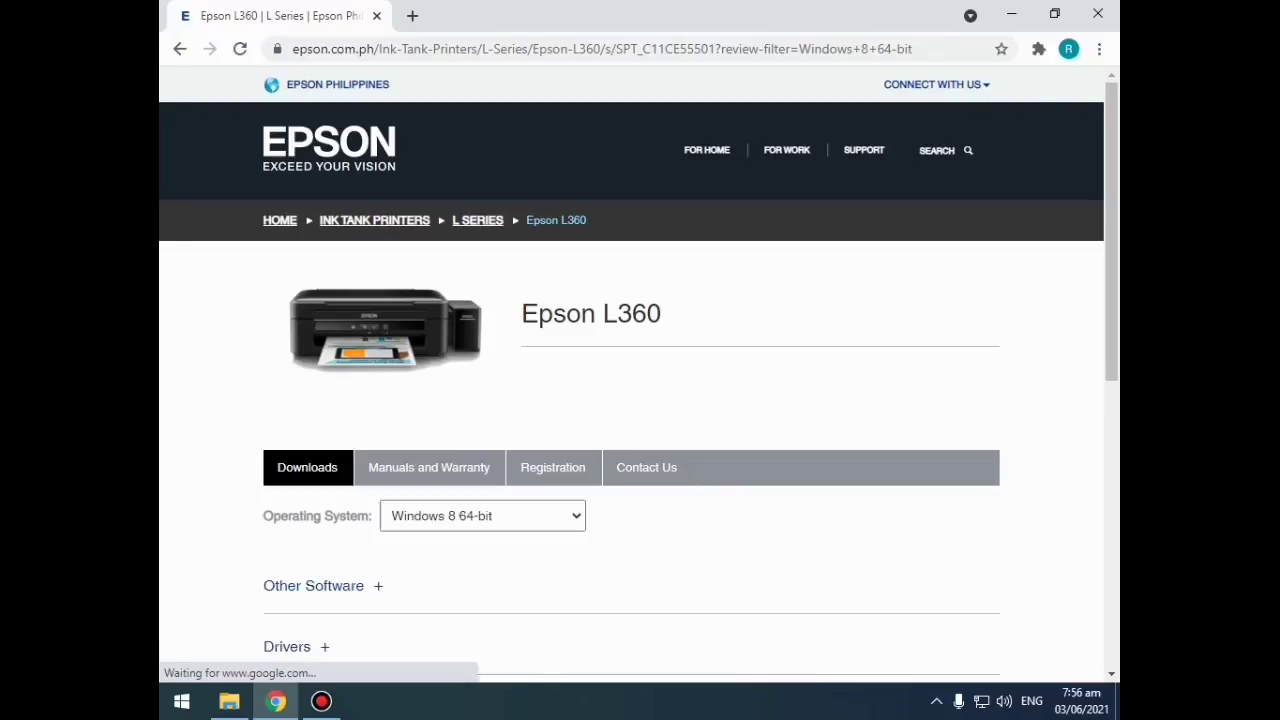
scroll(631, 370, down, 2)
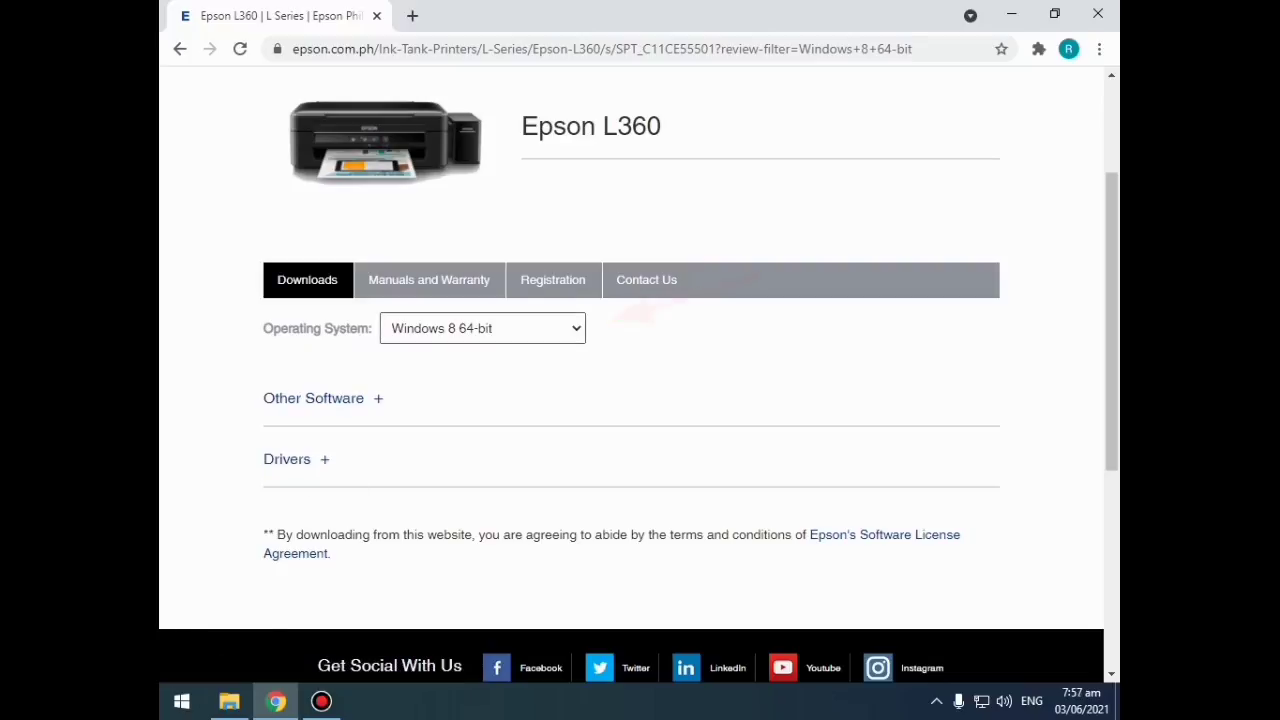
click(482, 328)
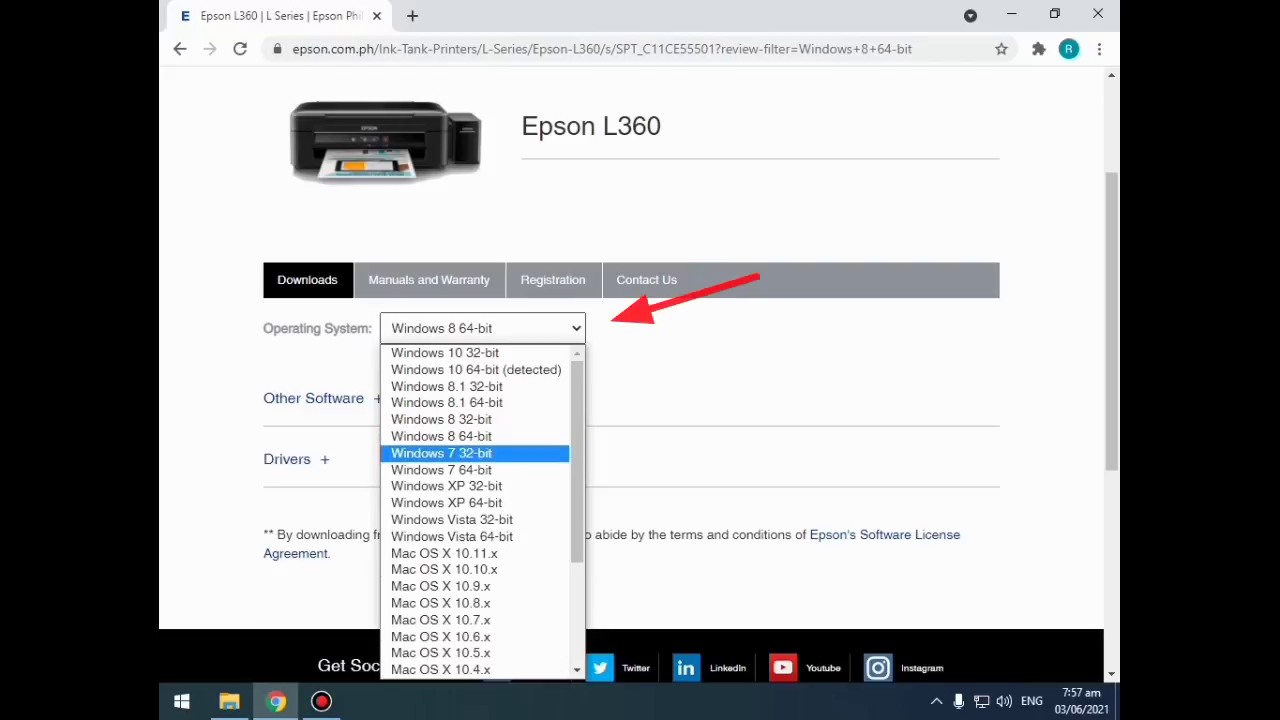
scroll(480, 510, down, 3)
scroll(475, 470, up, 3)
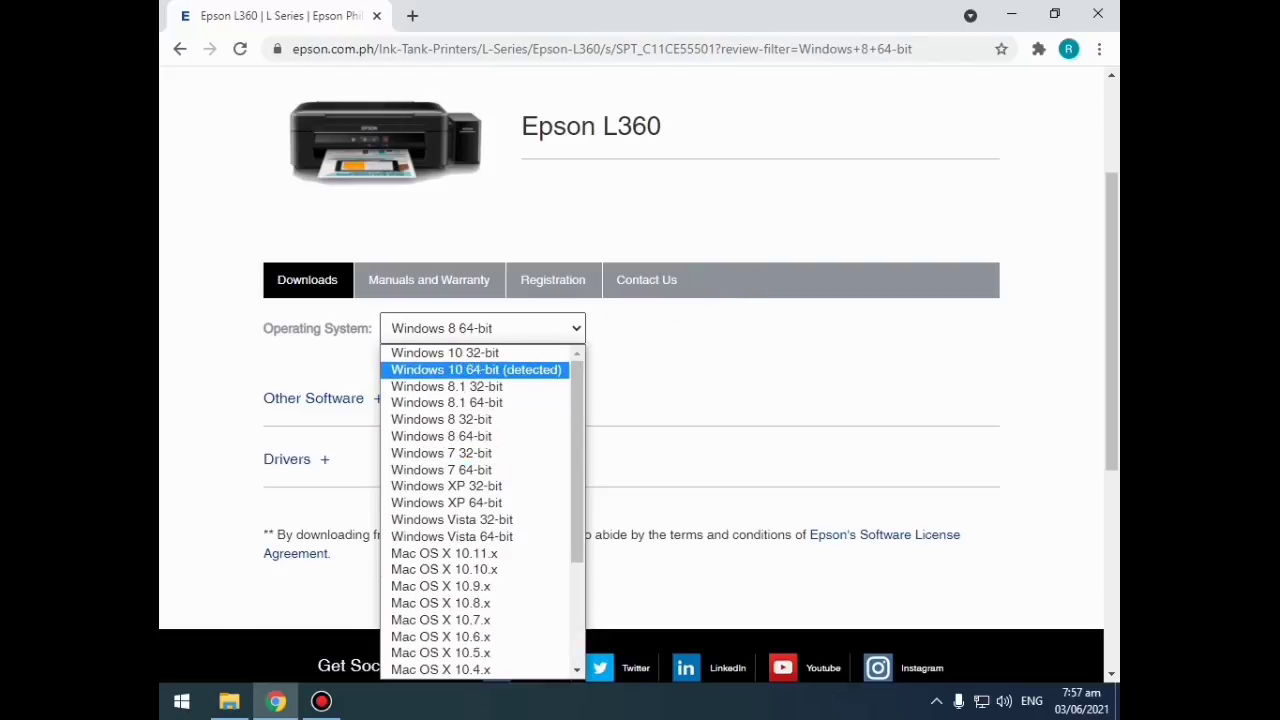
click(476, 369)
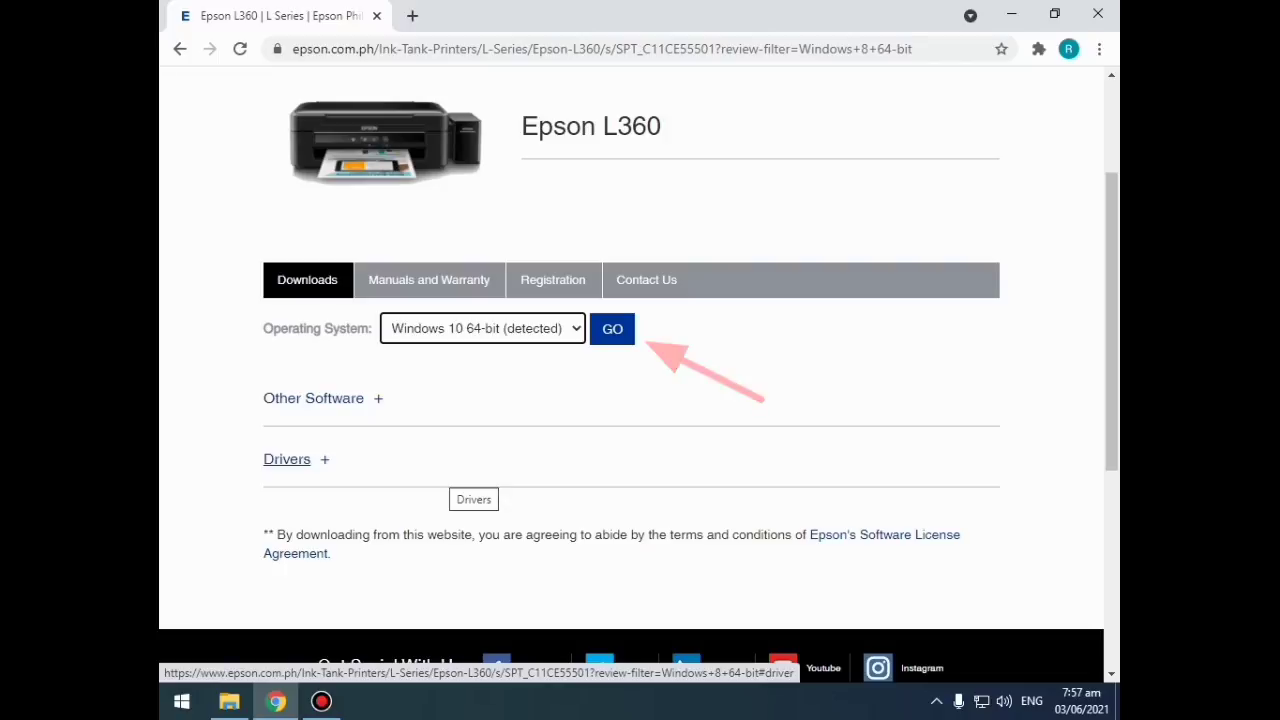
click(612, 329)
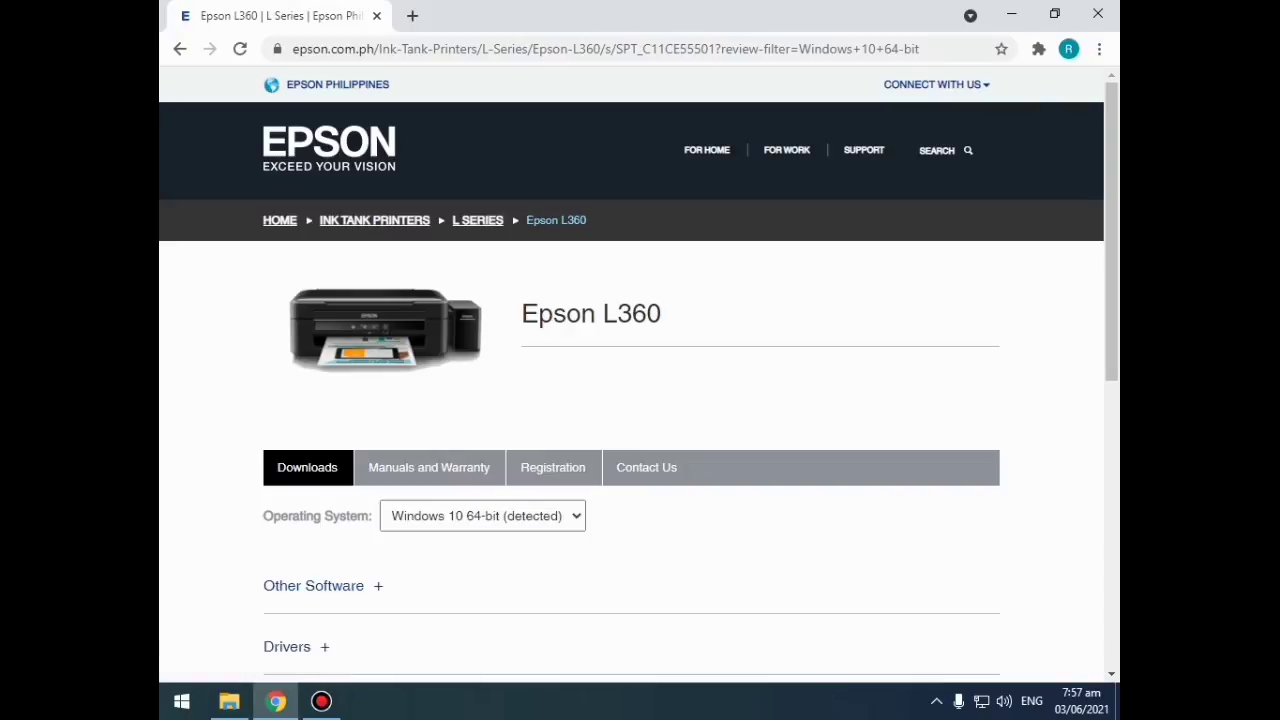
Expand the Drivers section and download the Scanner Driver for Windows, accepting its license terms.
scroll(639, 374, down, 3)
scroll(639, 374, up, 2)
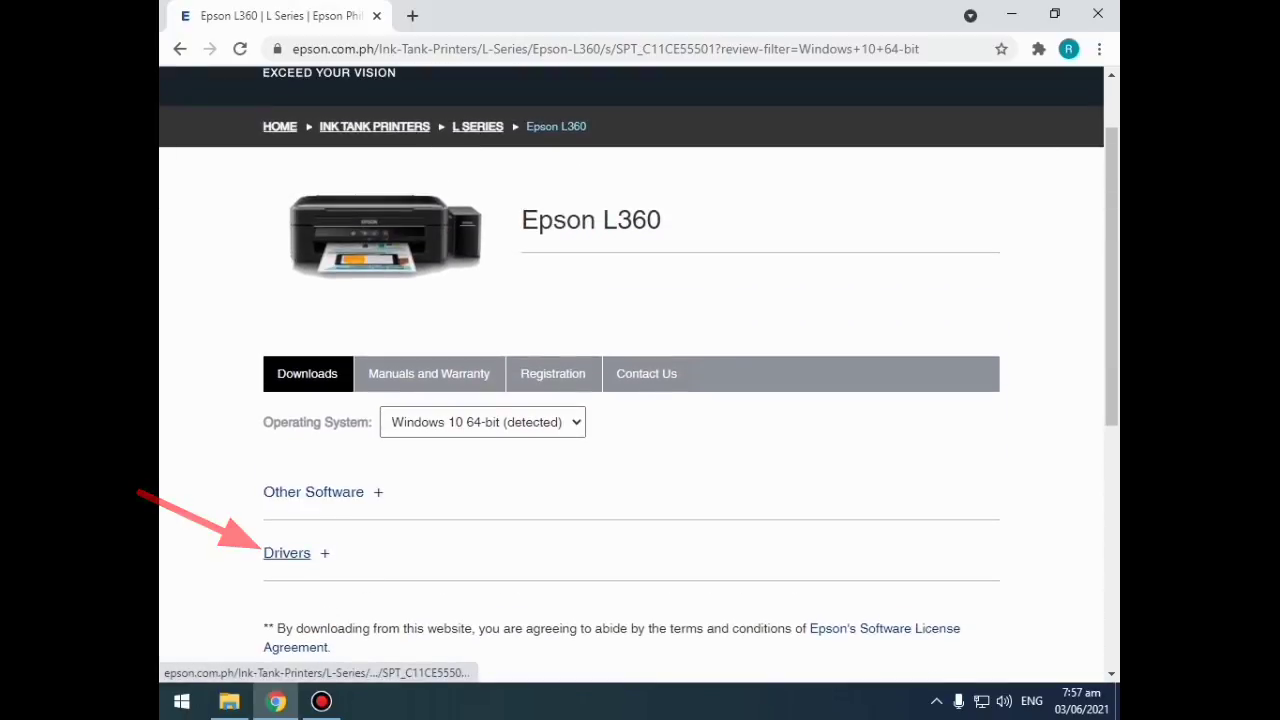
click(287, 553)
scroll(639, 374, down, 3)
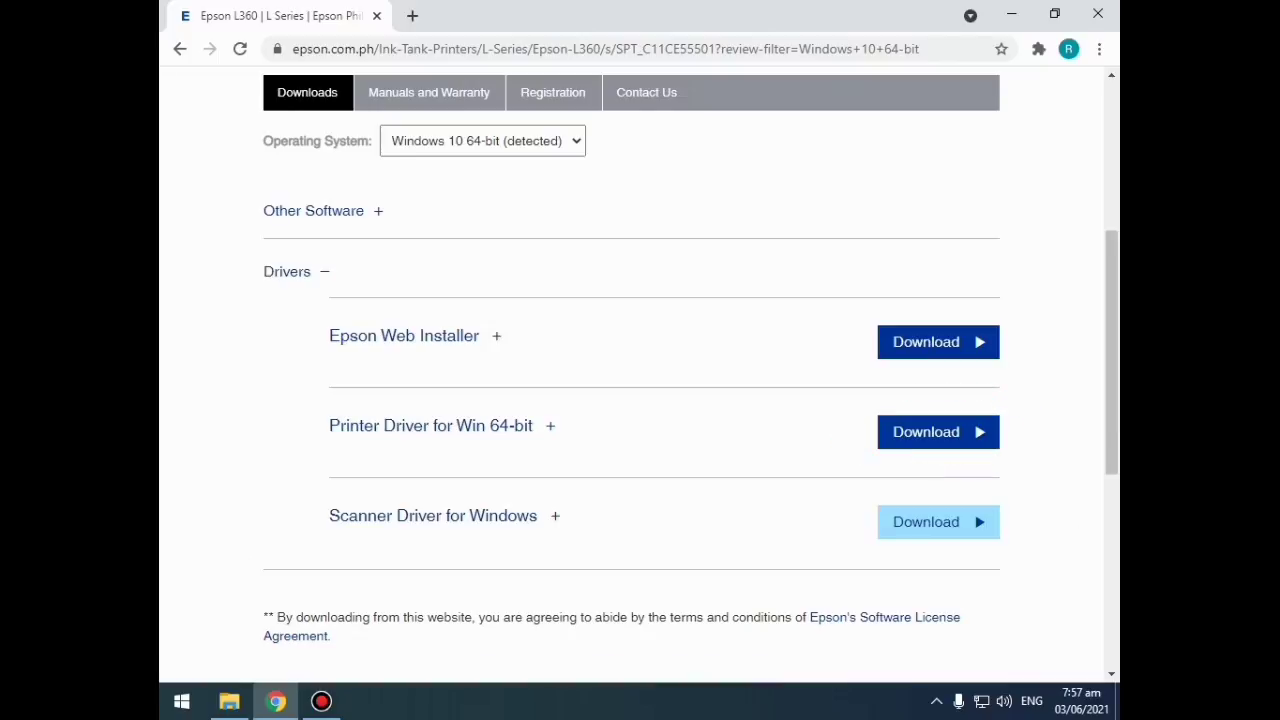
click(938, 521)
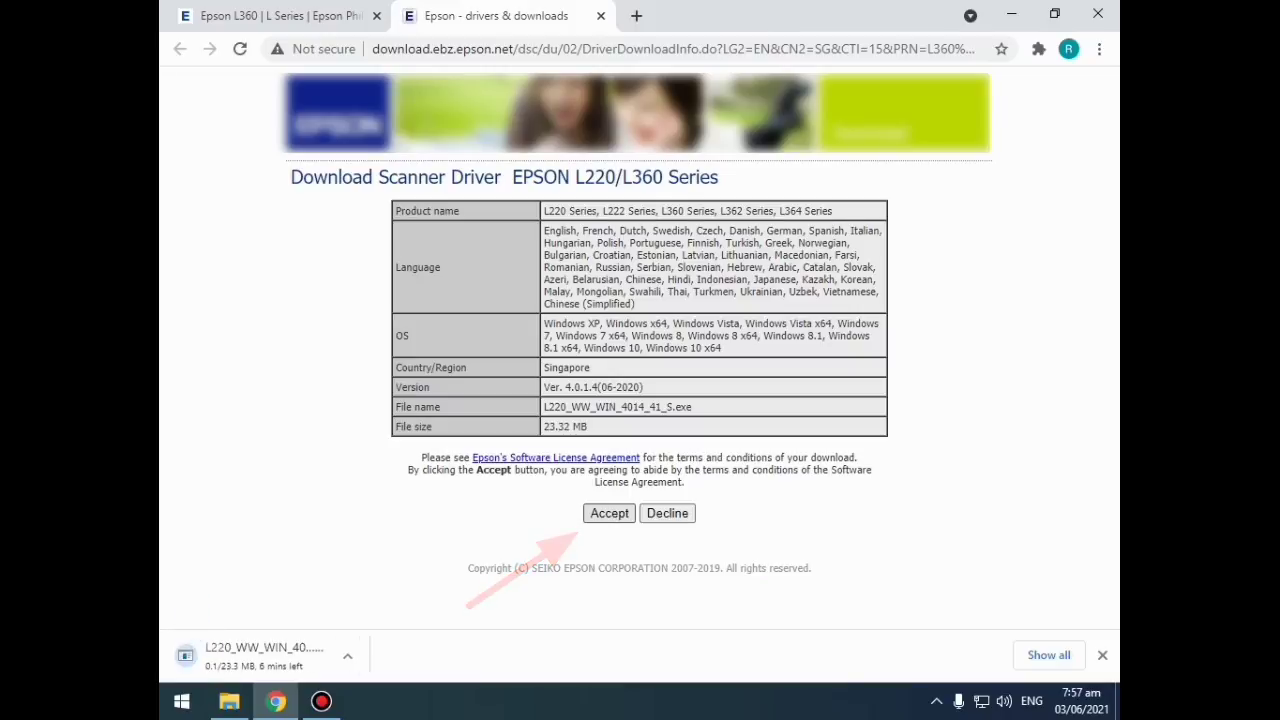
click(358, 655)
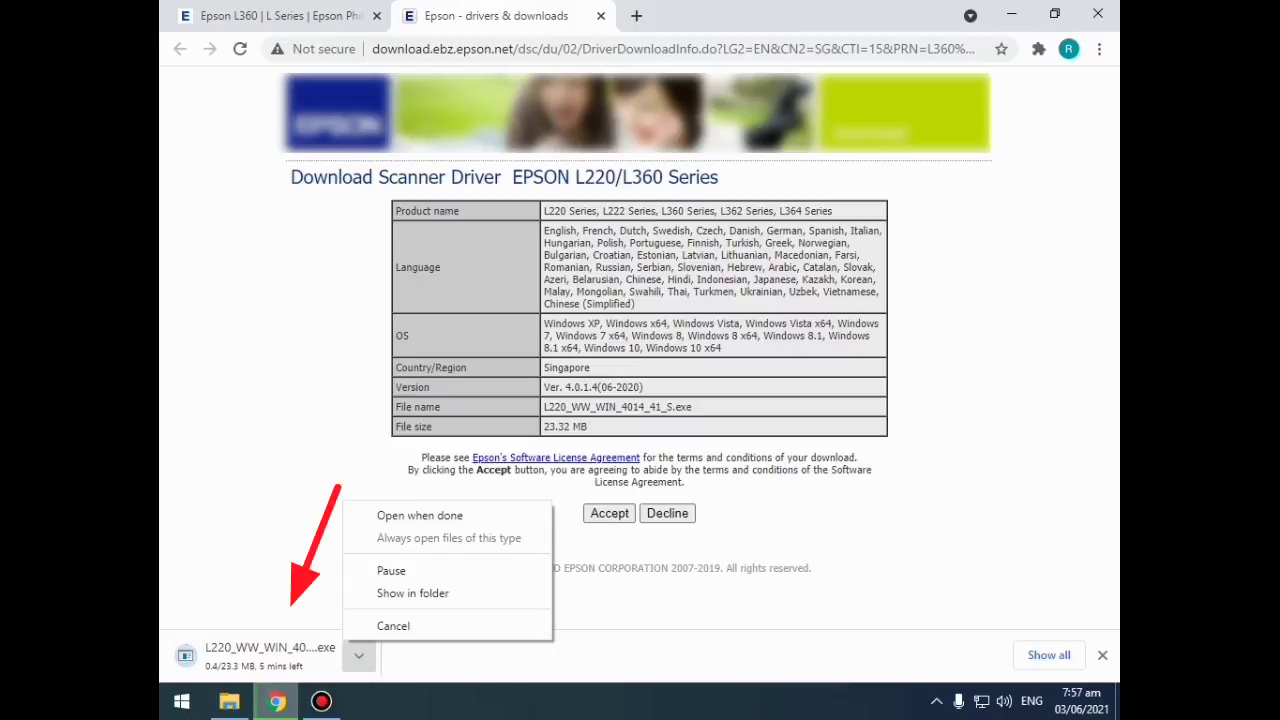
Return to the Epson L360 page and download the Printer Driver for Win 64-bit, accepting its license terms.
key(ctrl+shift+Tab)
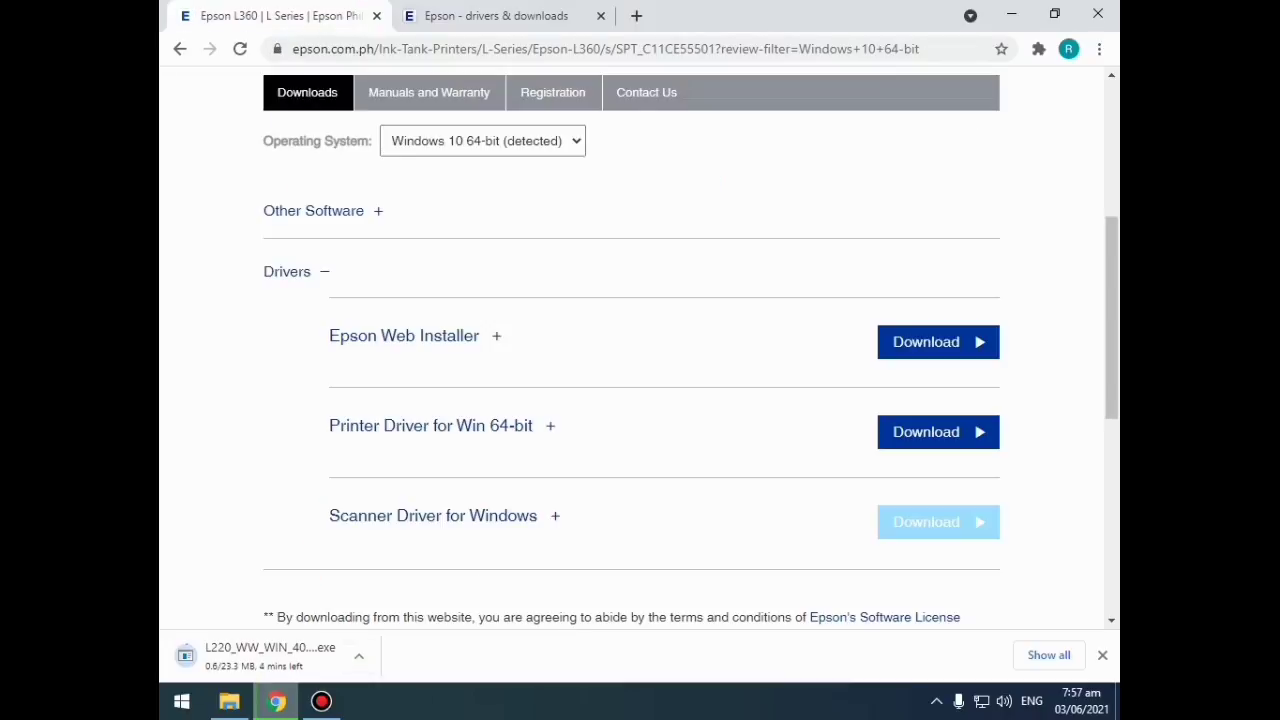
click(938, 521)
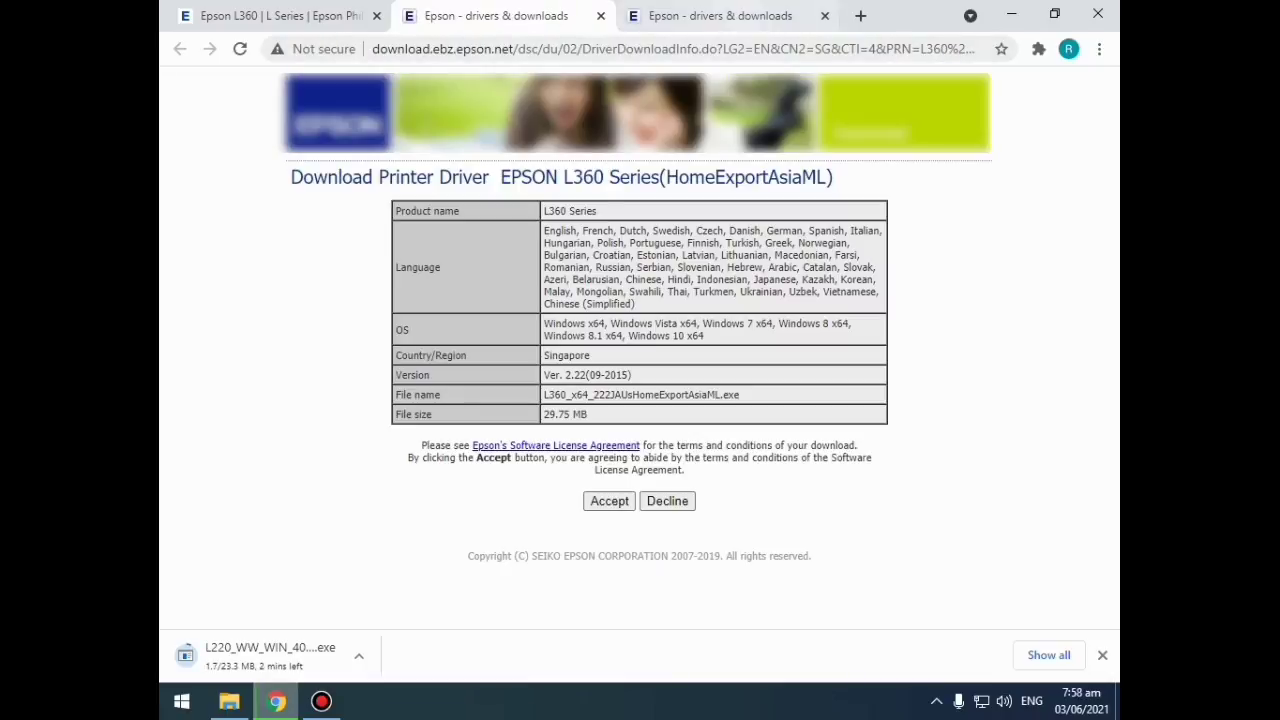
click(720, 16)
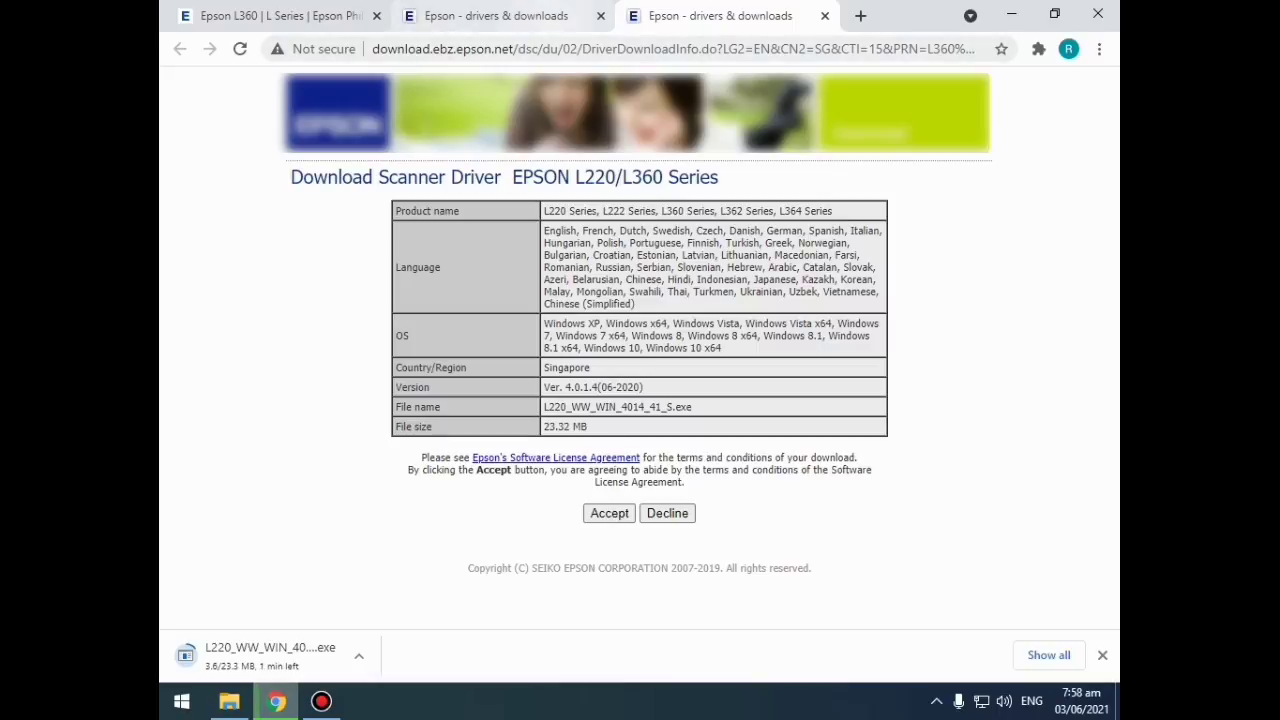
click(496, 16)
click(720, 16)
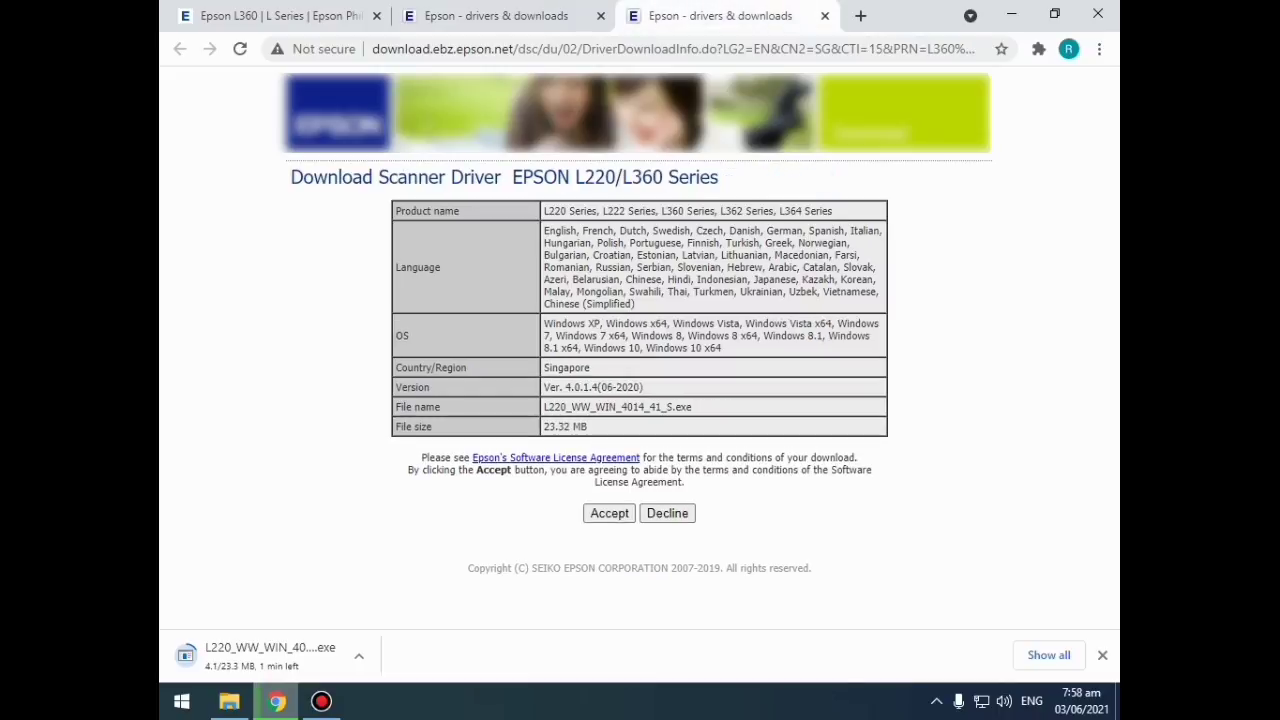
click(496, 16)
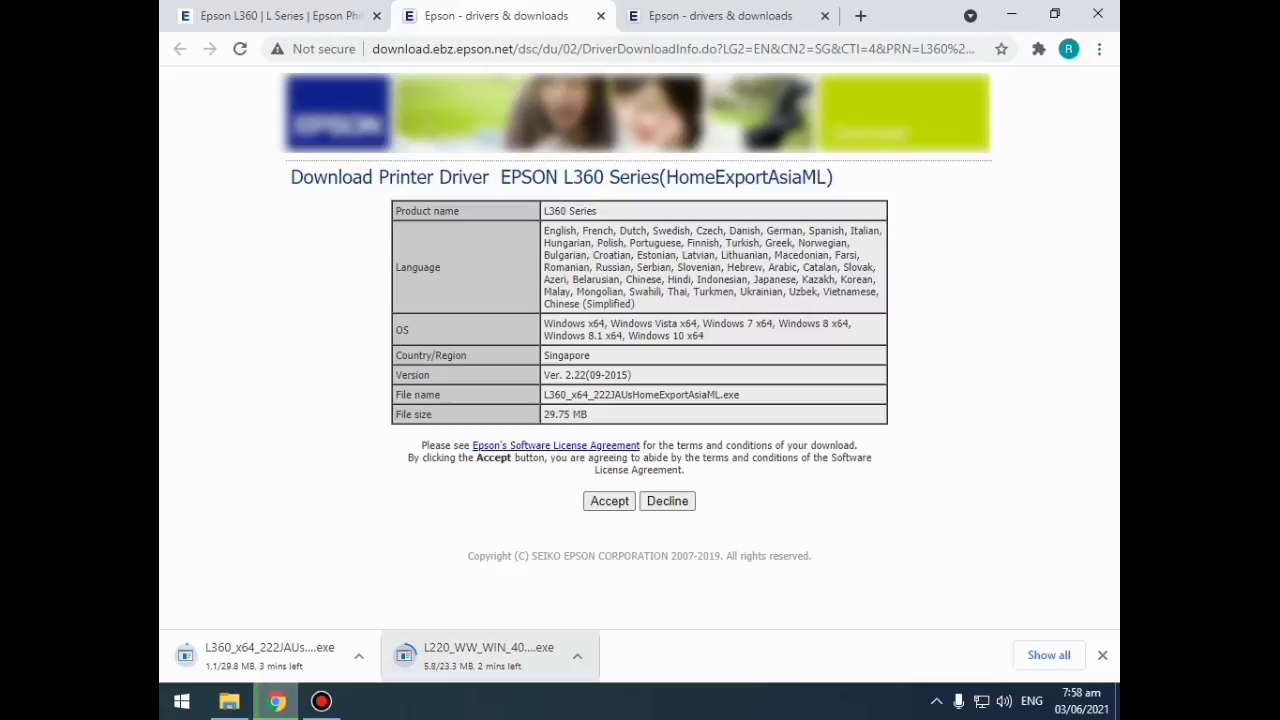
In File Explorer, run L360_x64_222JAUsHomeExportAsiaML from the EPSON L360 folder, keeping EPSON L360 Series as default printer and English as language.
click(229, 701)
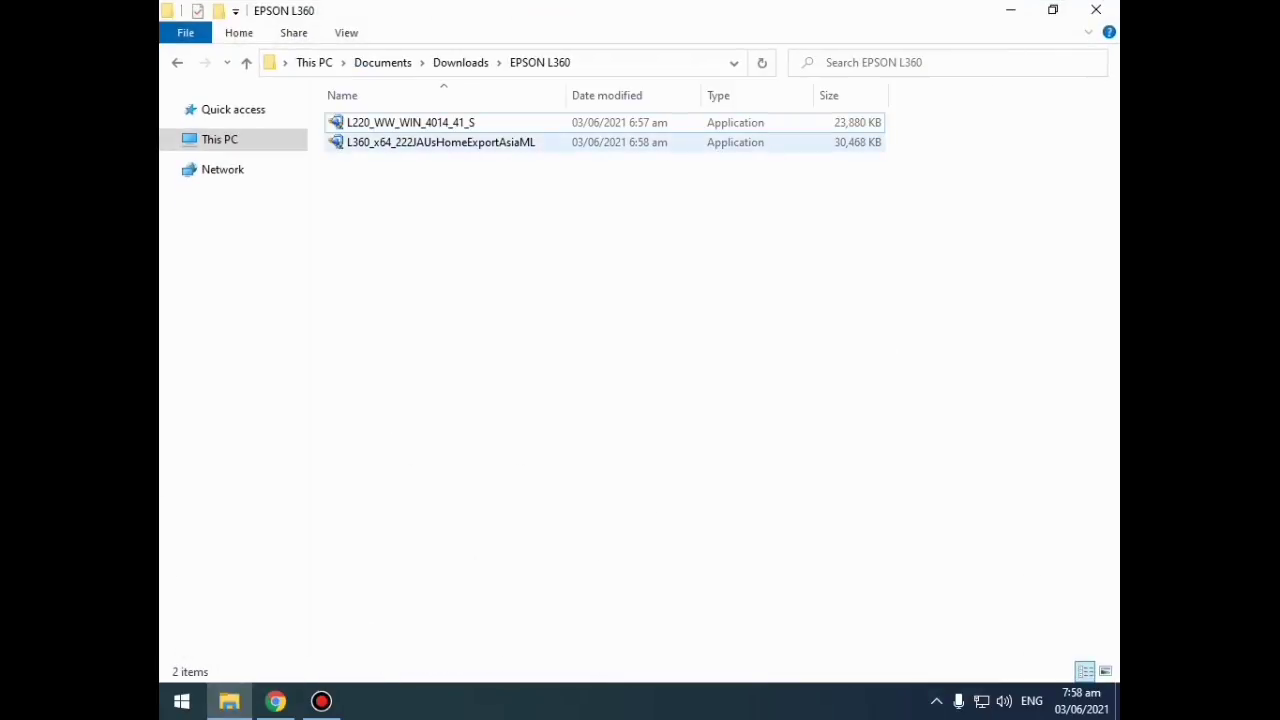
double_click(395, 142)
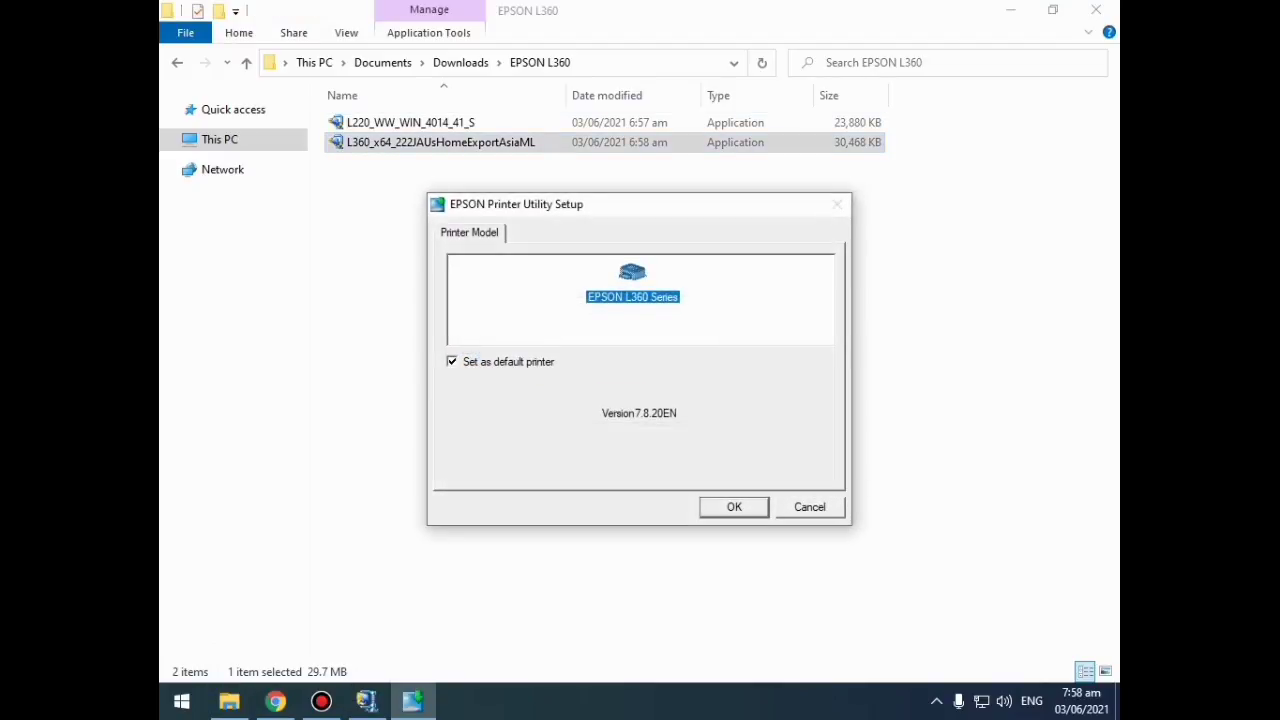
key(Return)
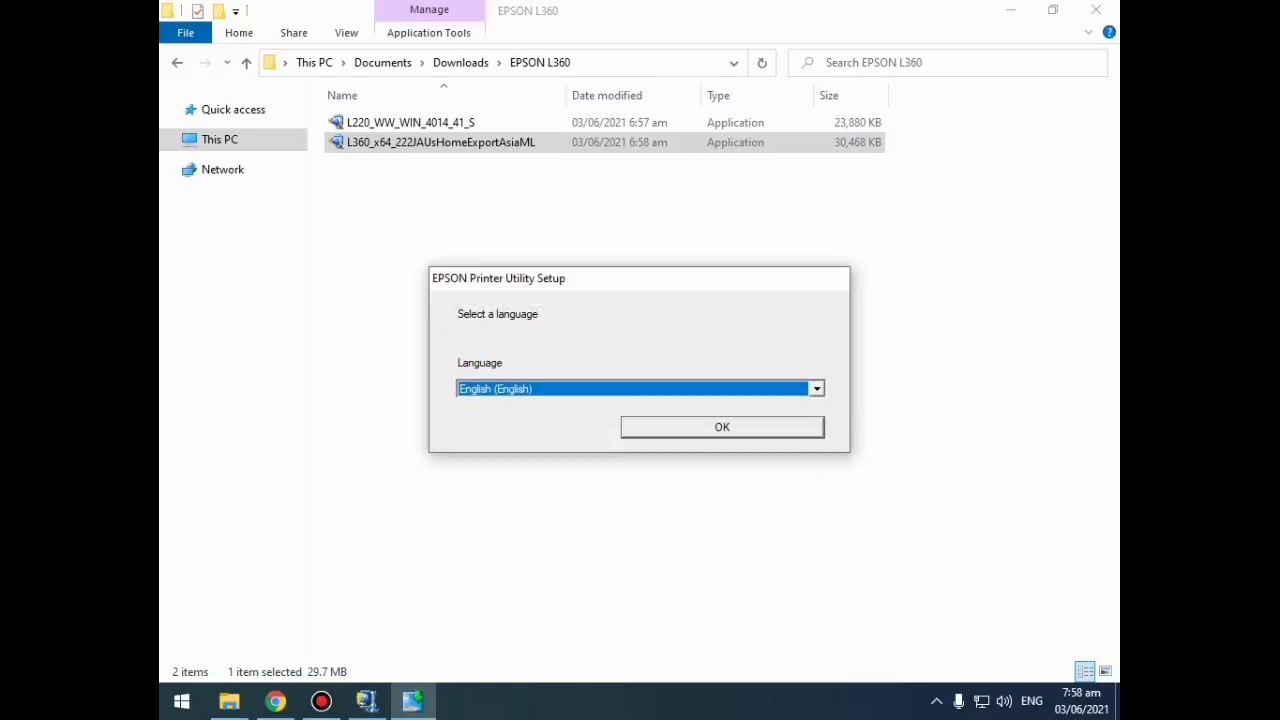
key(Return)
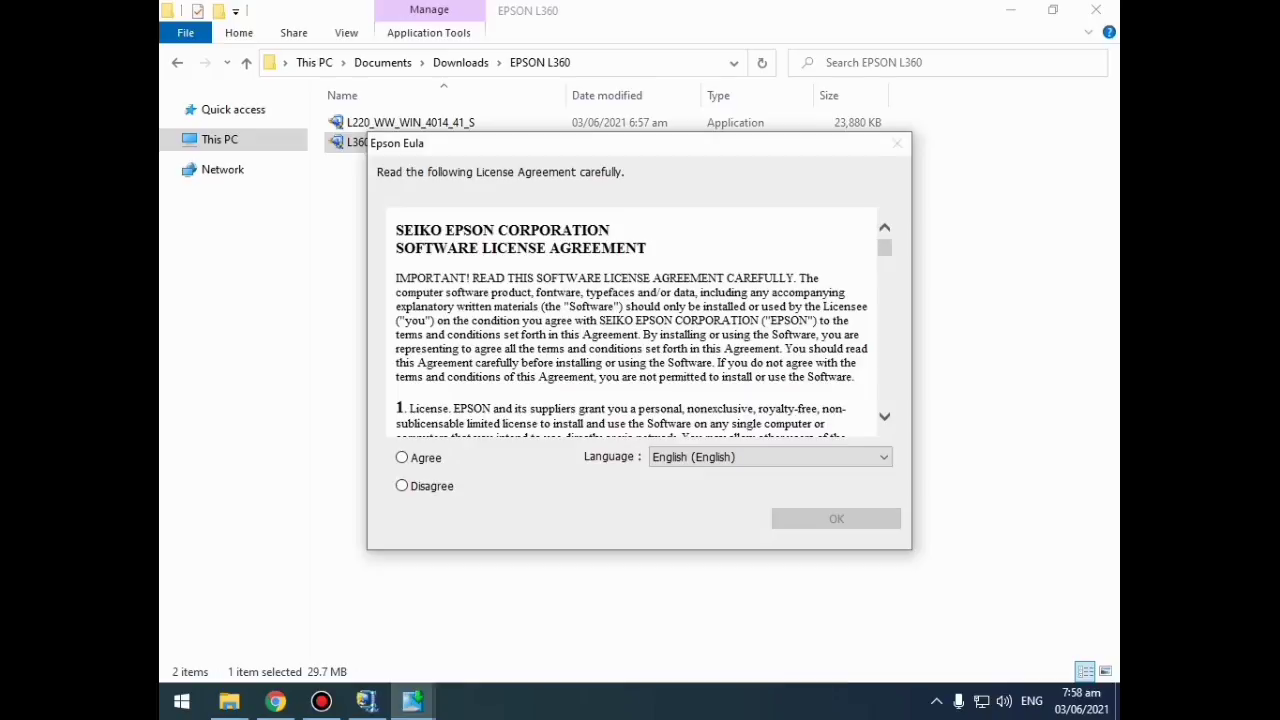
Agree to the Epson license agreement and complete the printer utility setup.
key(Tab)
key(Tab)
key(Tab)
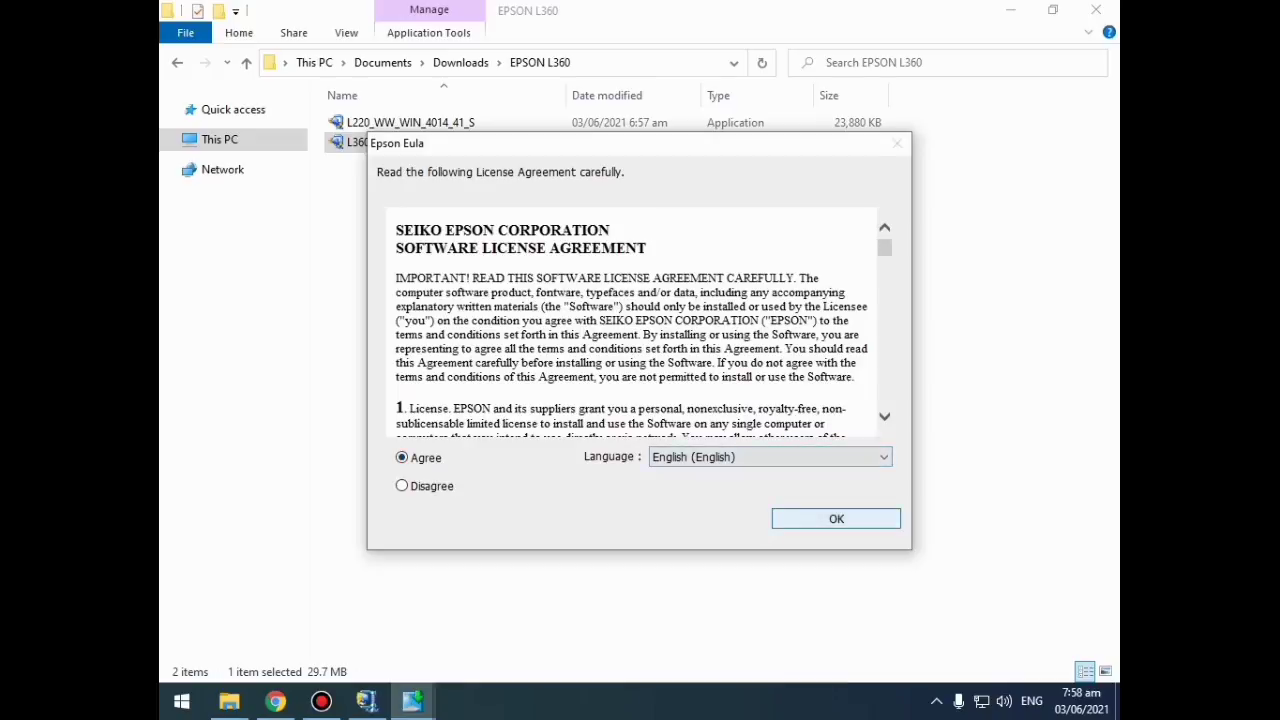
key(Return)
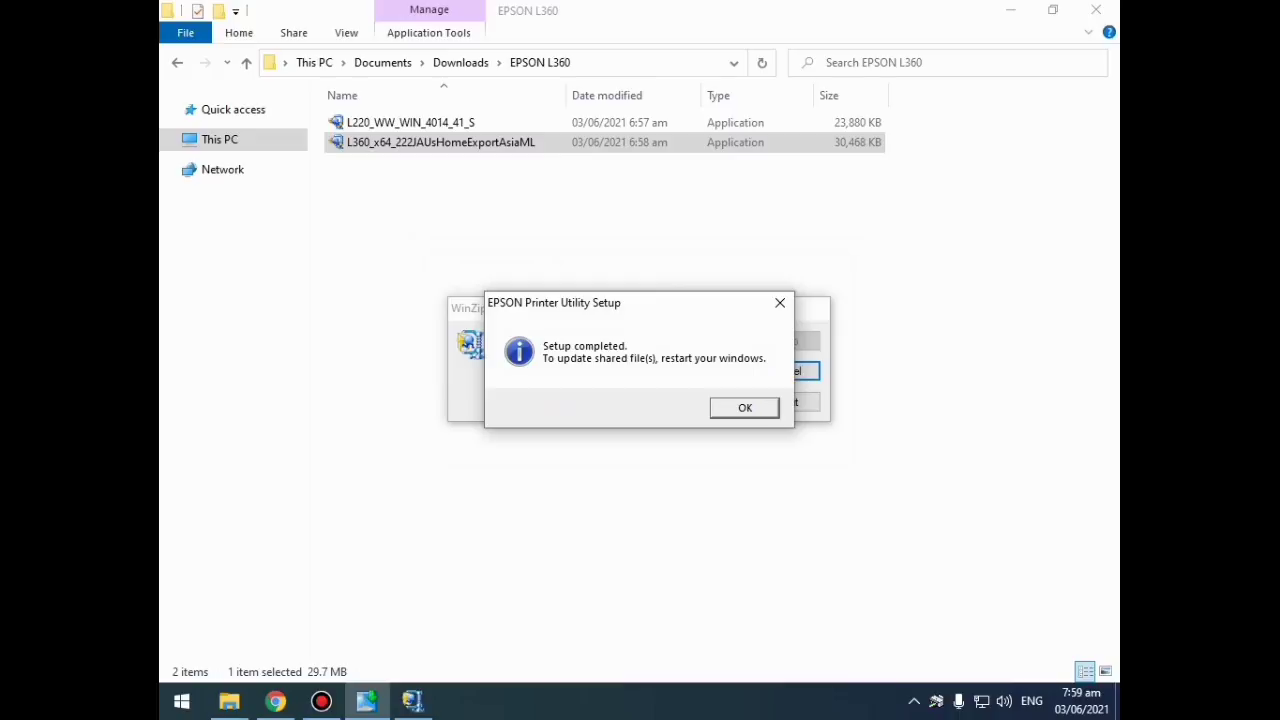
key(Return)
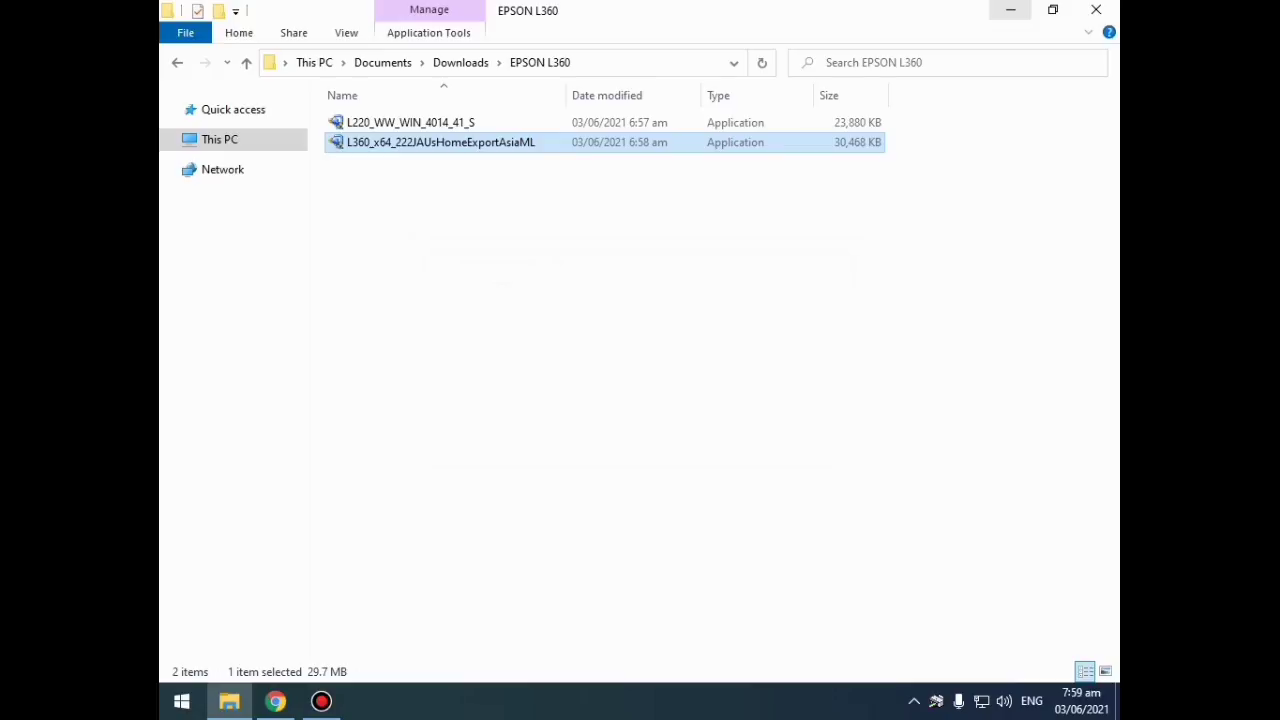
Minimize the folder window, launch EPSON Scan from the desktop and scan the document in Full Auto Mode.
click(1010, 10)
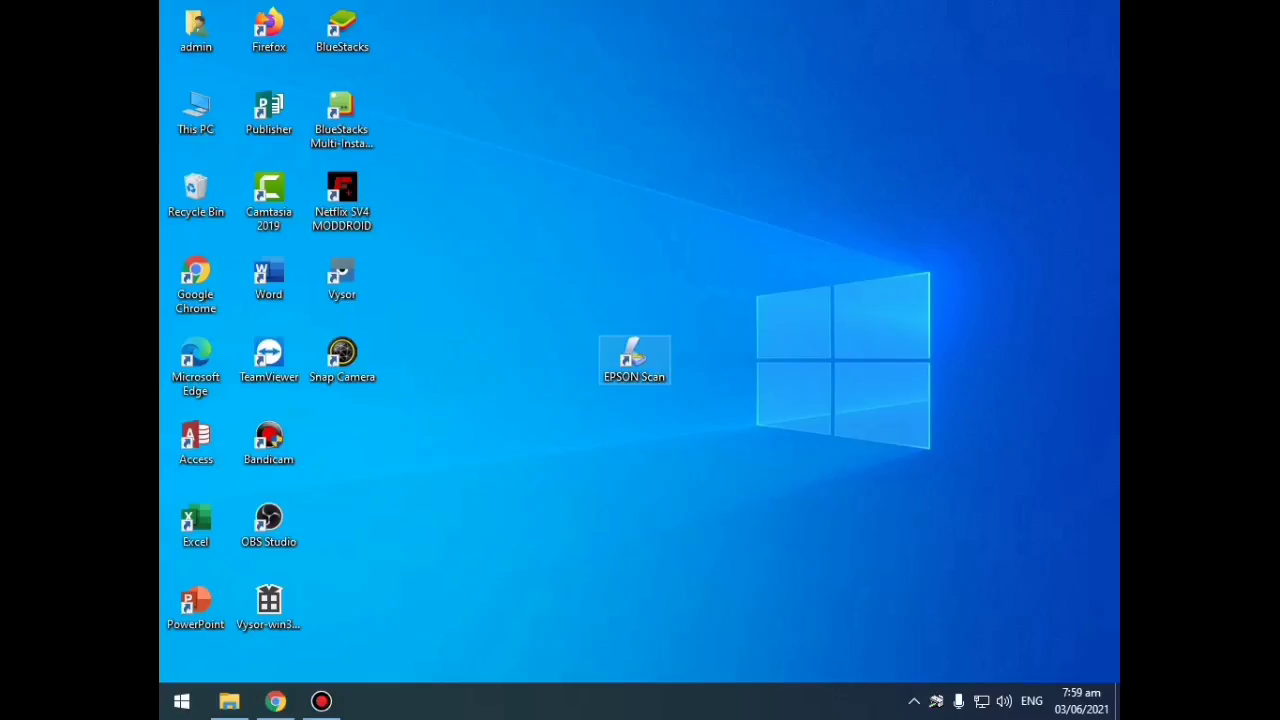
double_click(634, 360)
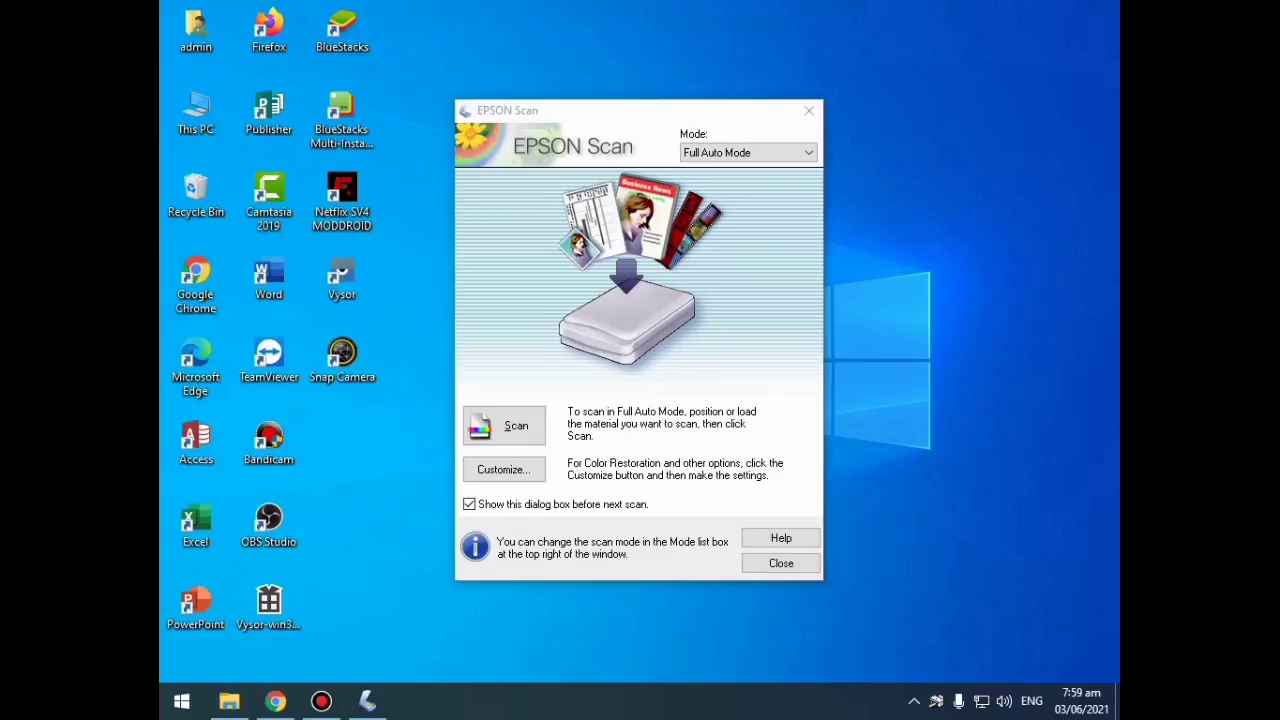
key(Return)
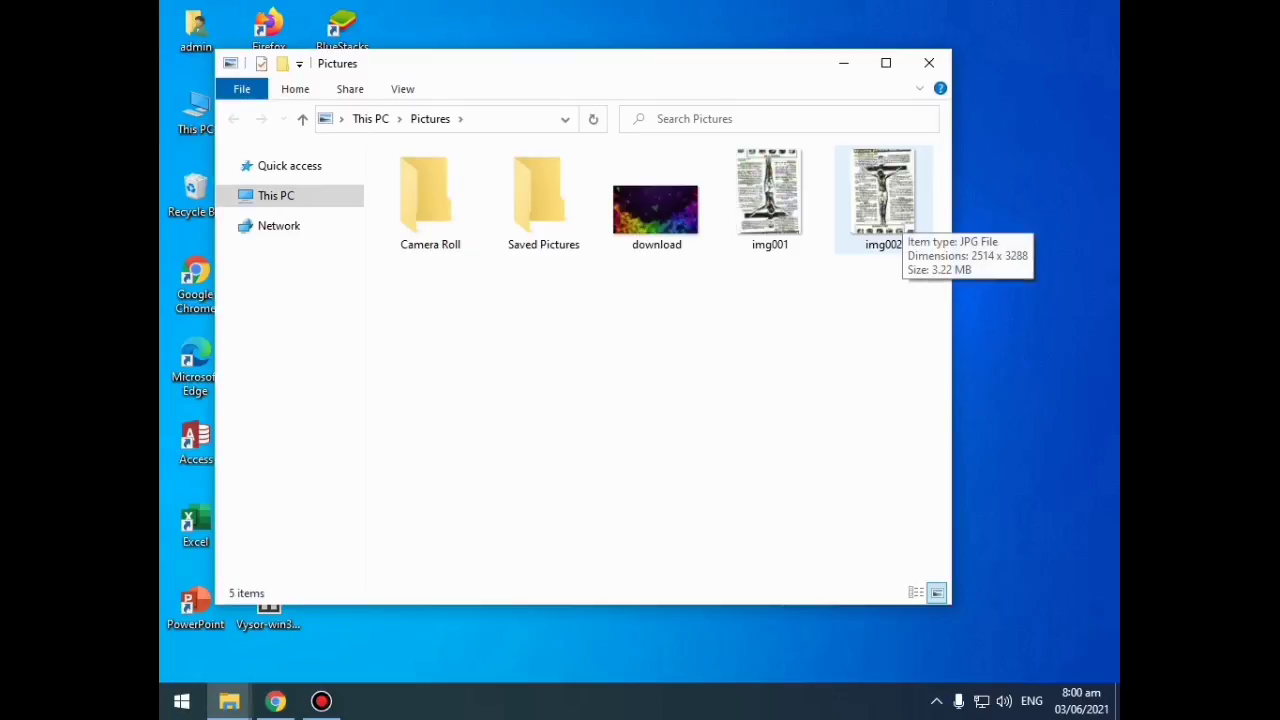
View the scanned image img002 from the Pictures folder, and close the viewer.
click(884, 200)
key(Return)
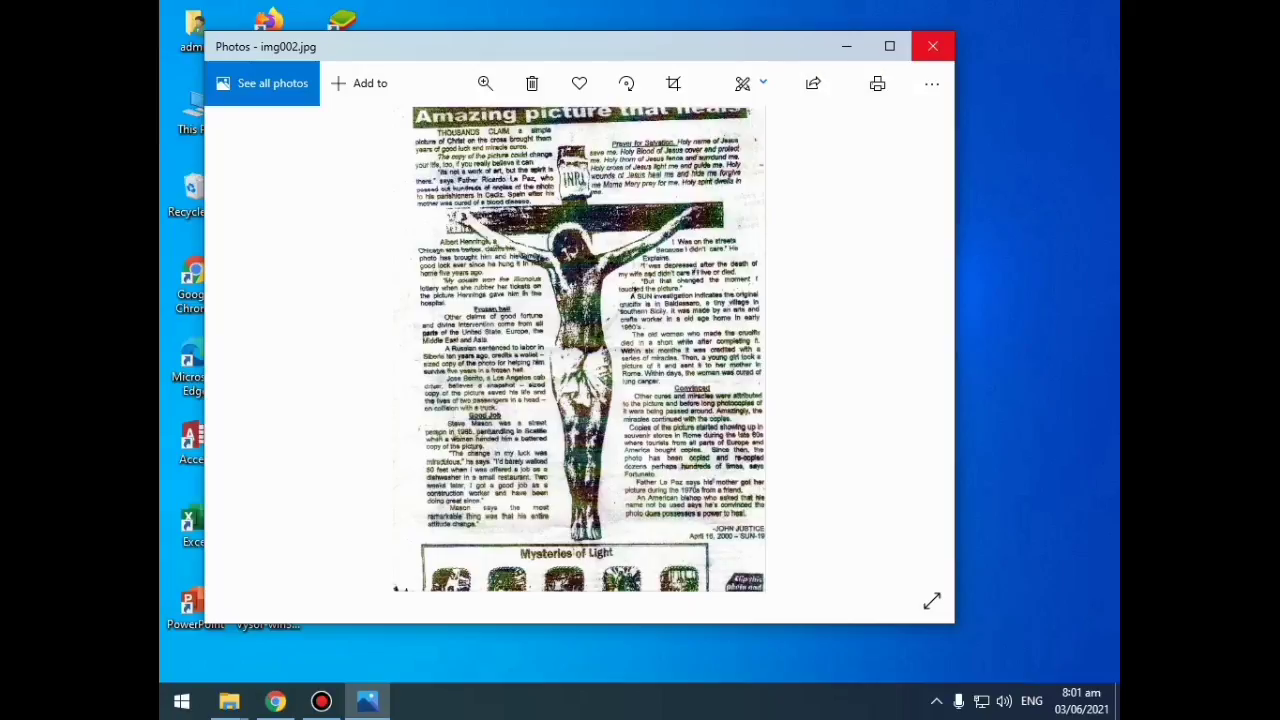
click(932, 46)
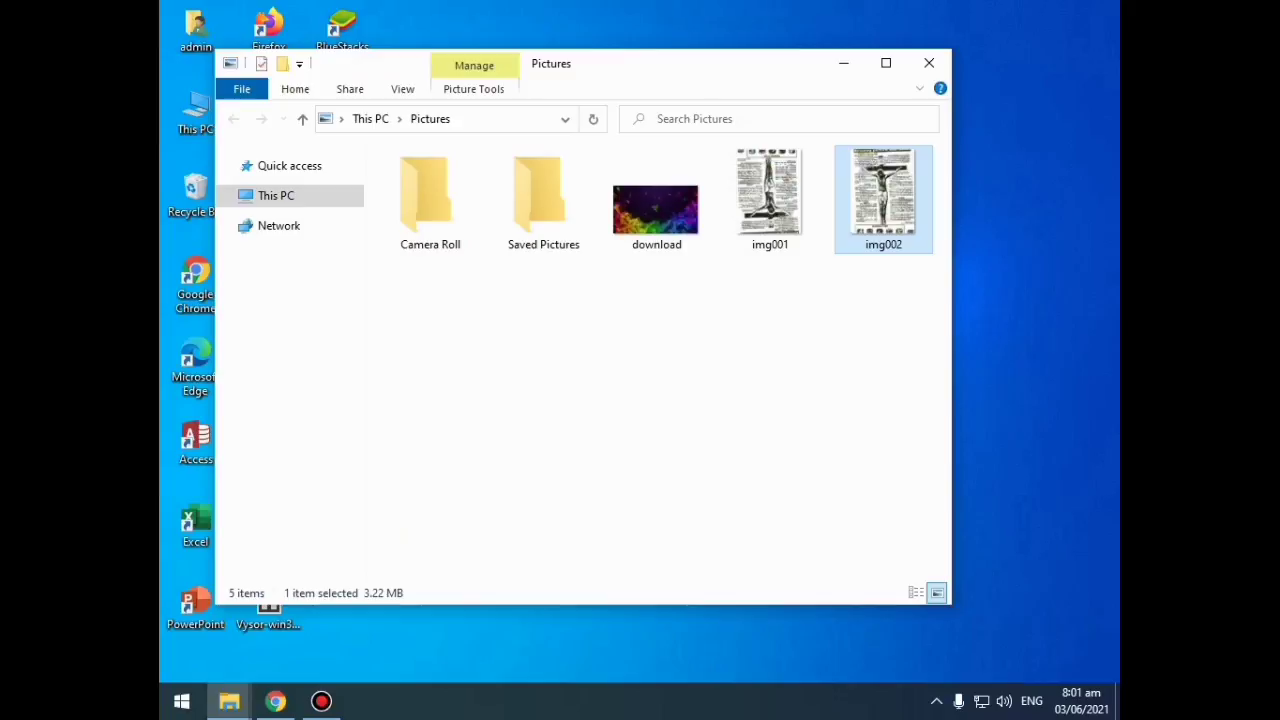
Delete the image img001 from the Pictures folder.
right_click(788, 200)
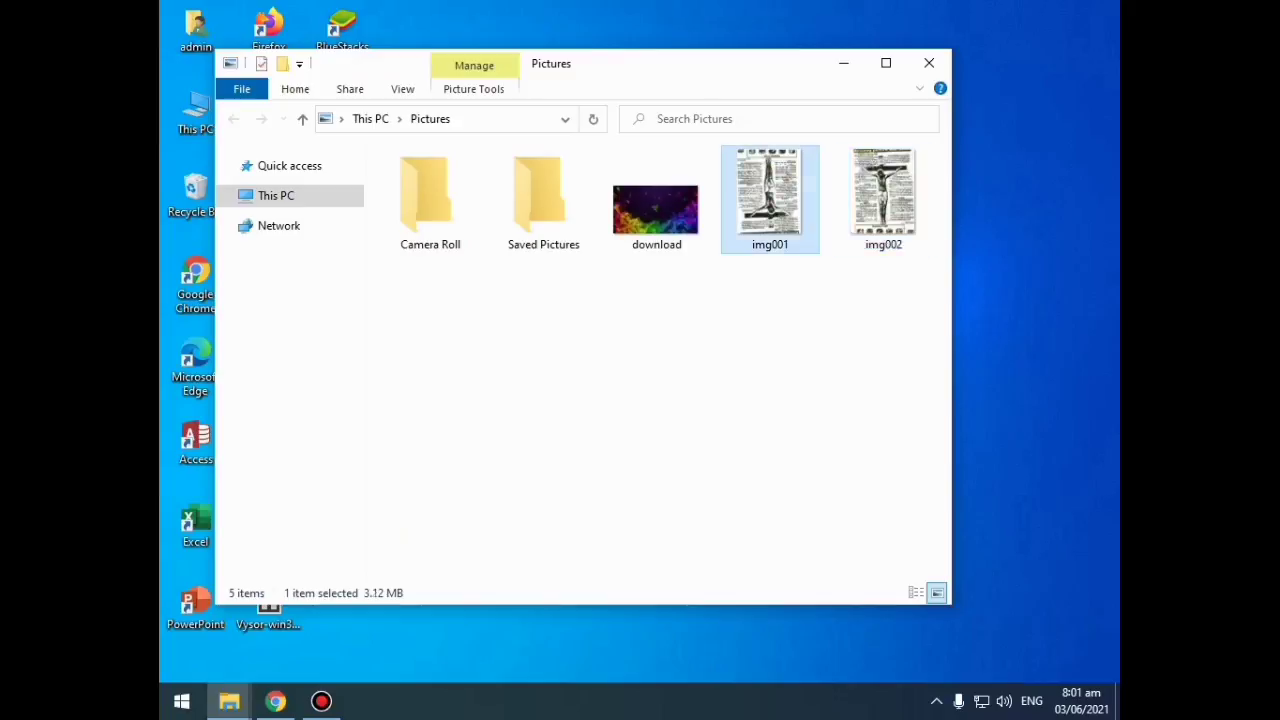
click(837, 619)
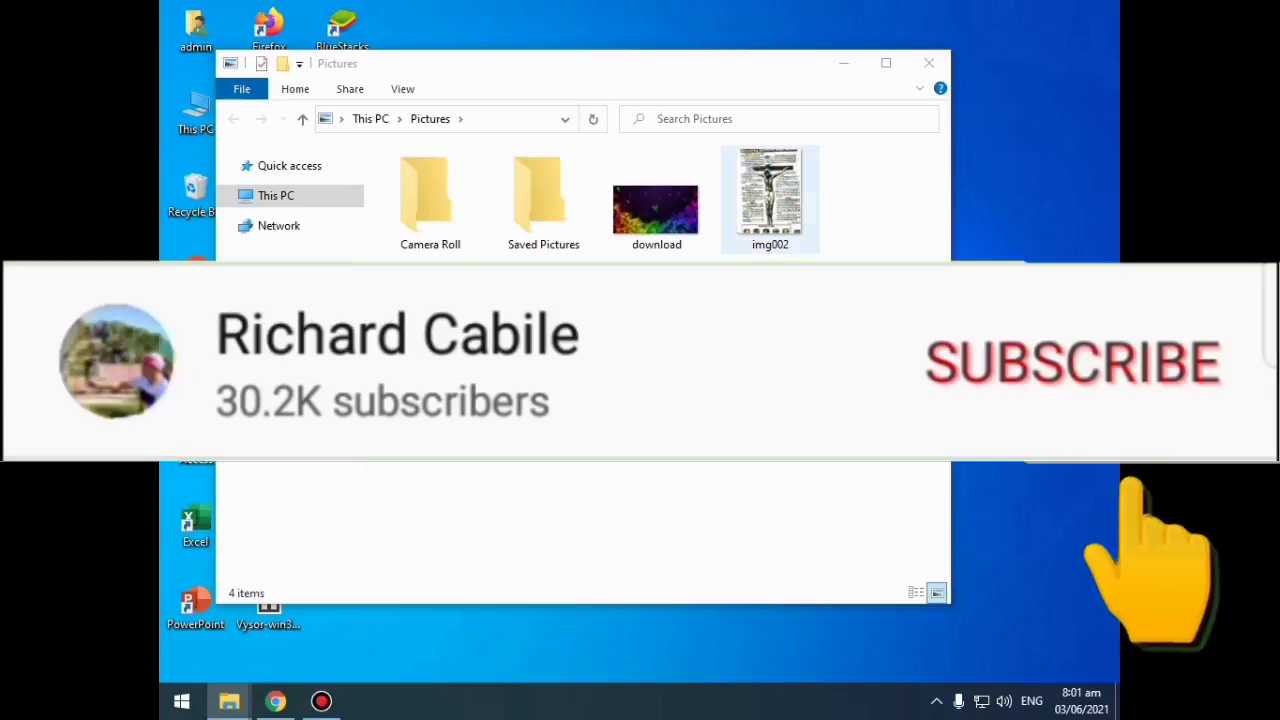
Check the remaining scan img002 once more, and close both the image and the Pictures folder.
double_click(770, 200)
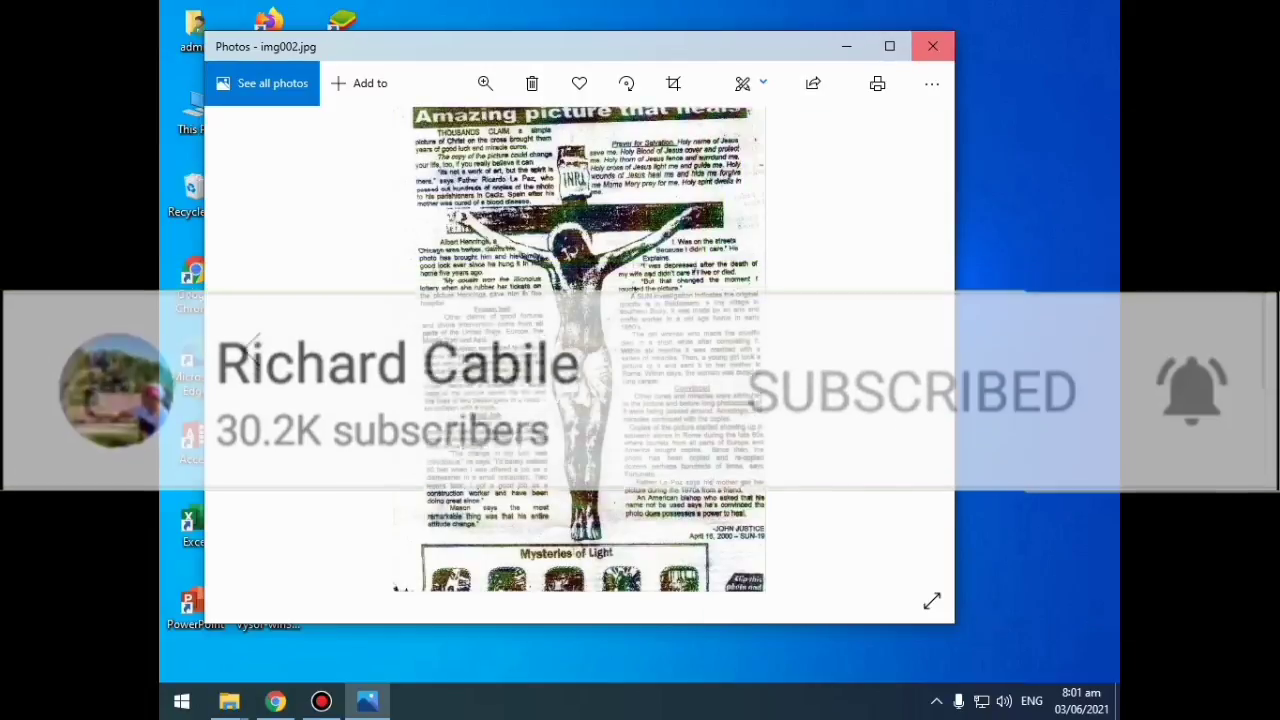
click(930, 56)
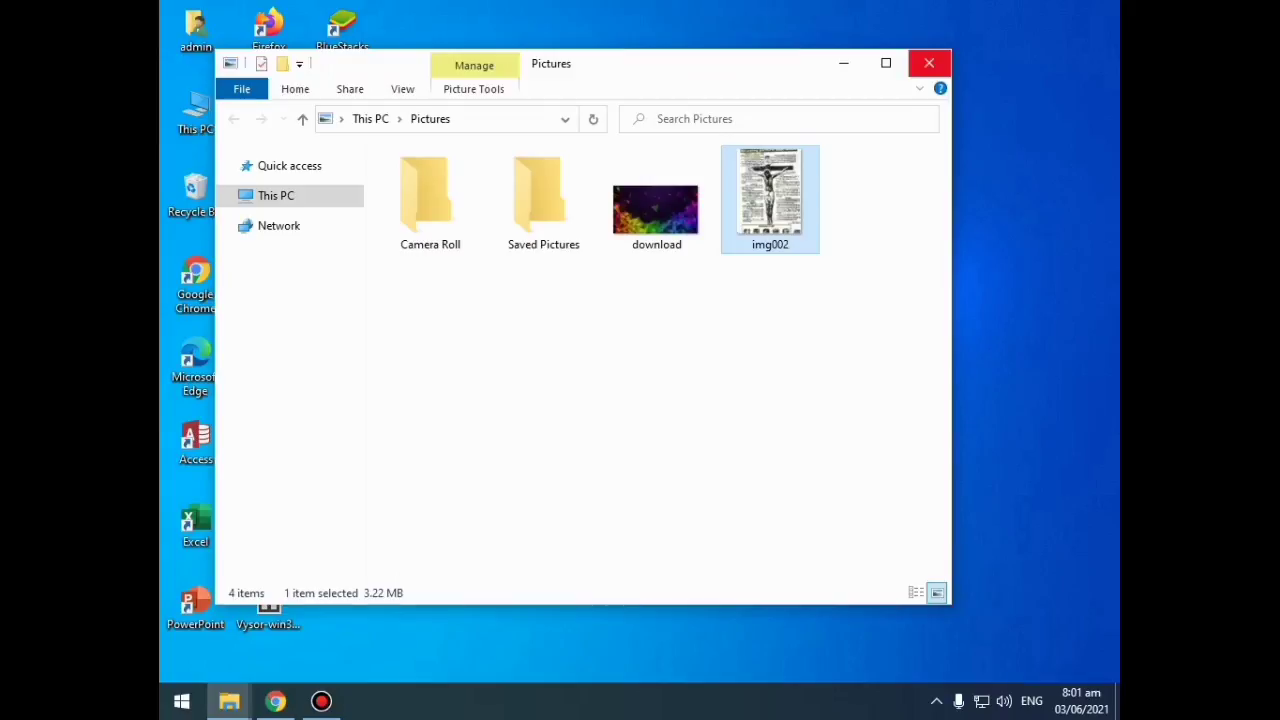
click(929, 63)
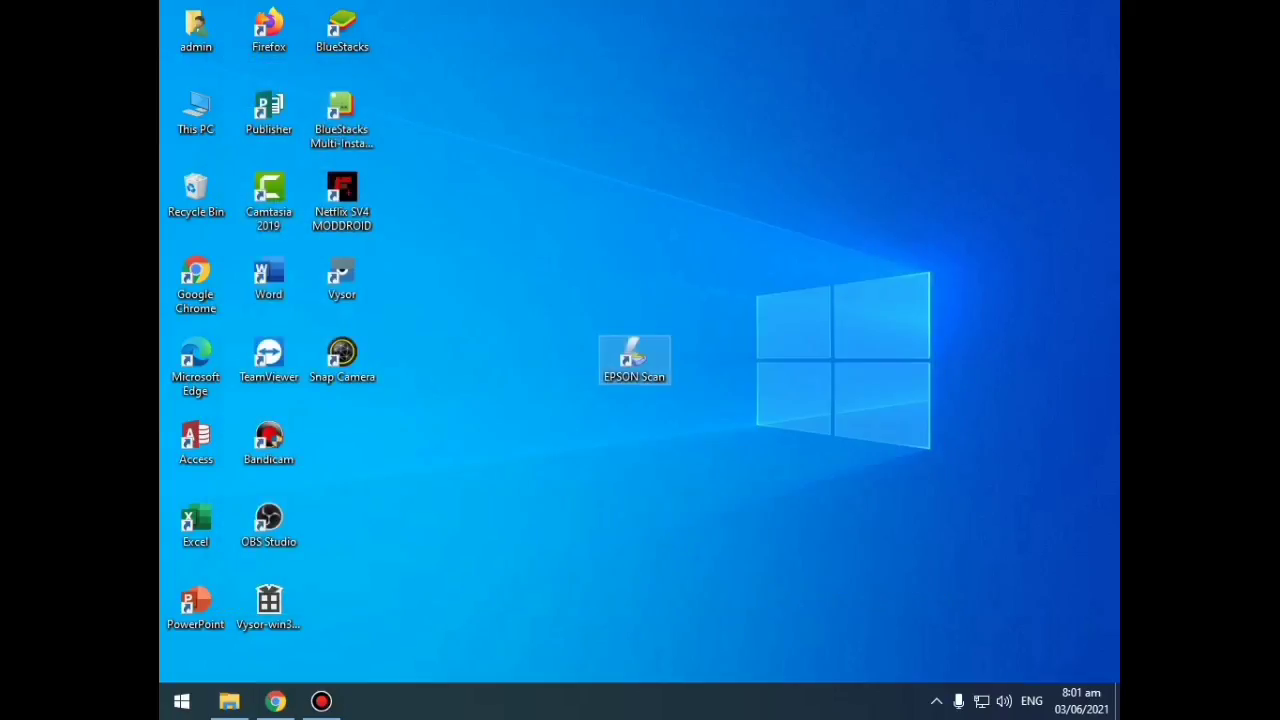